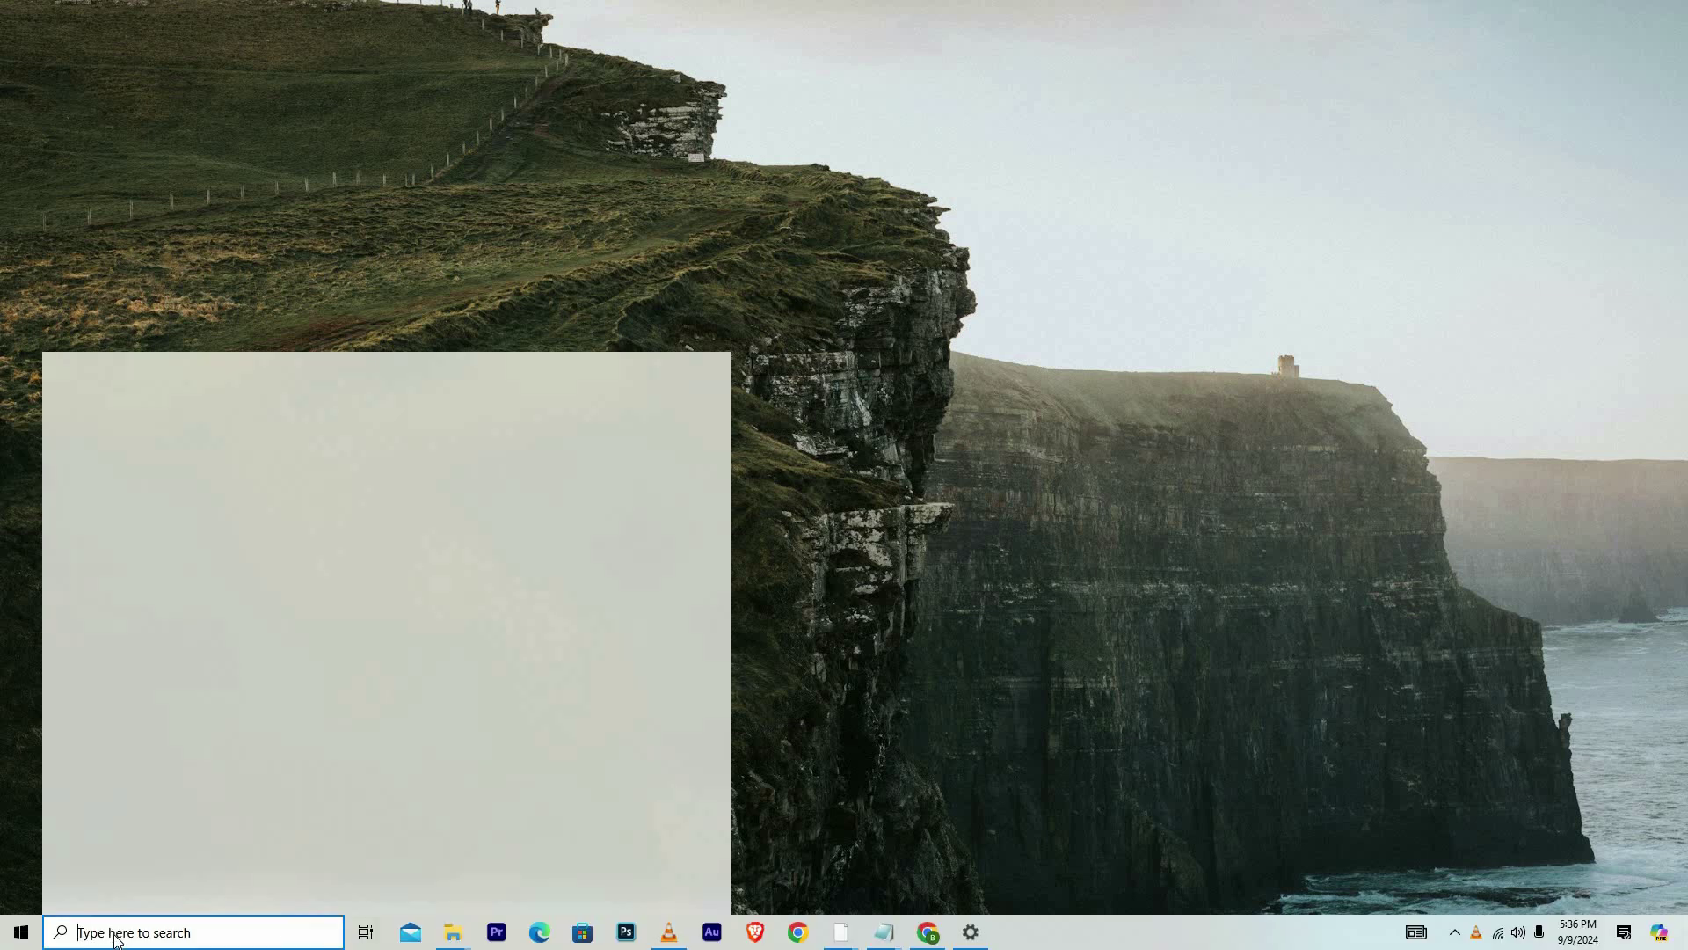
type("cmd")
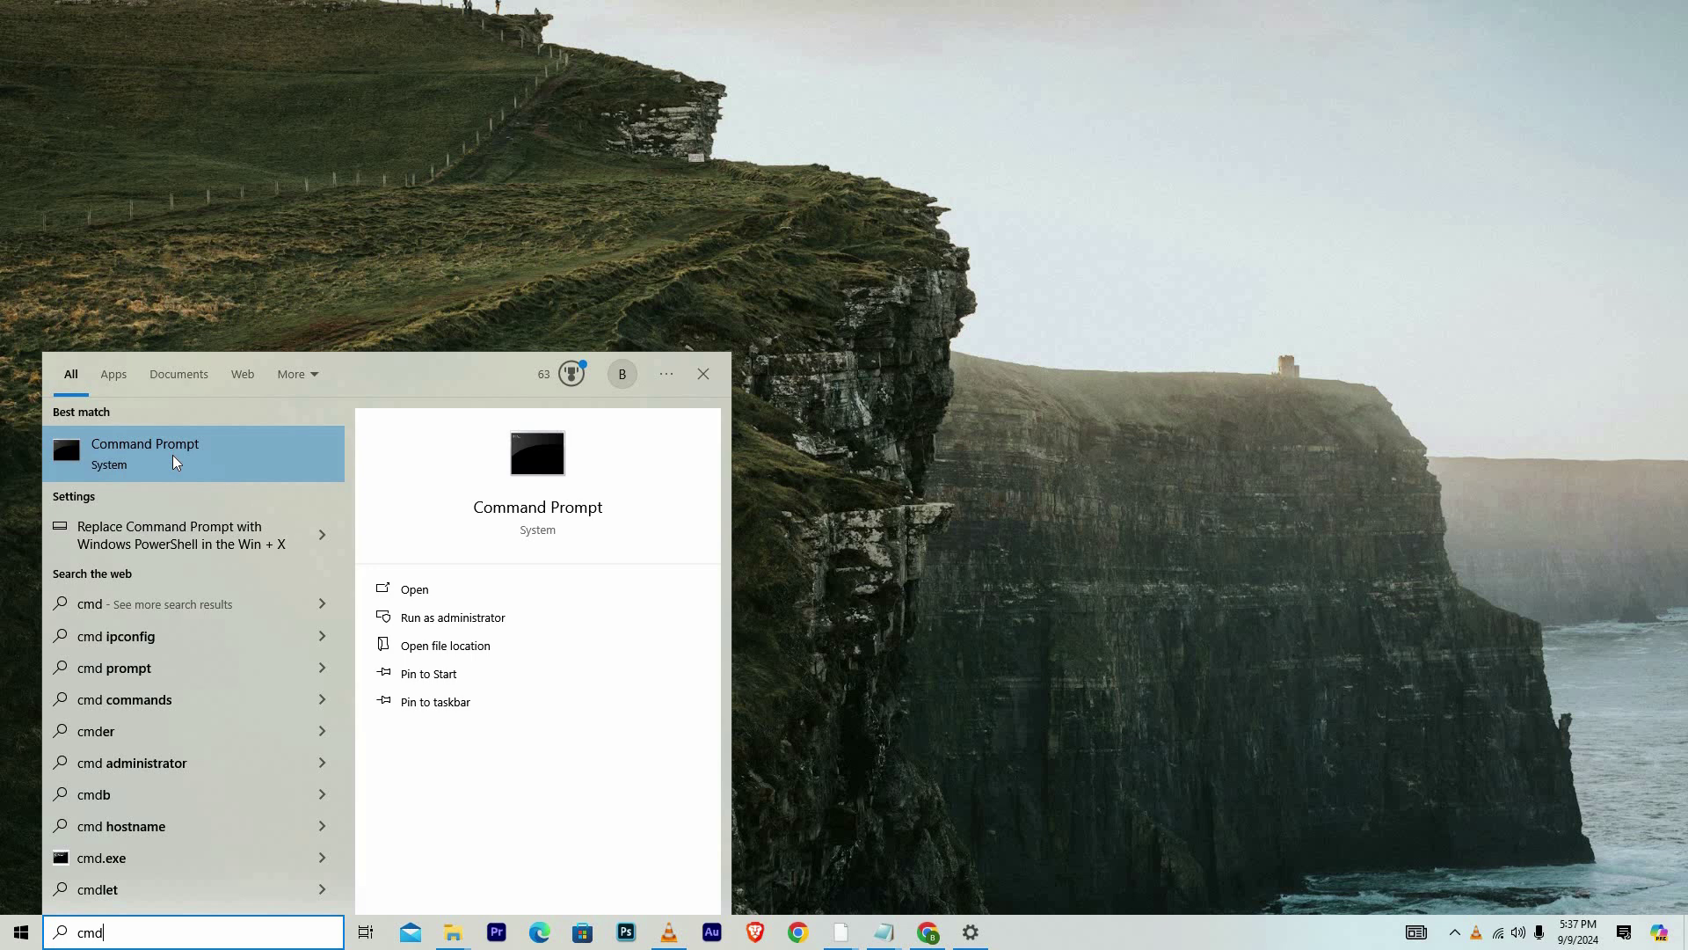
Step: Run the Command Prompt search result as administrator from its right-click menu
right_click(175, 460)
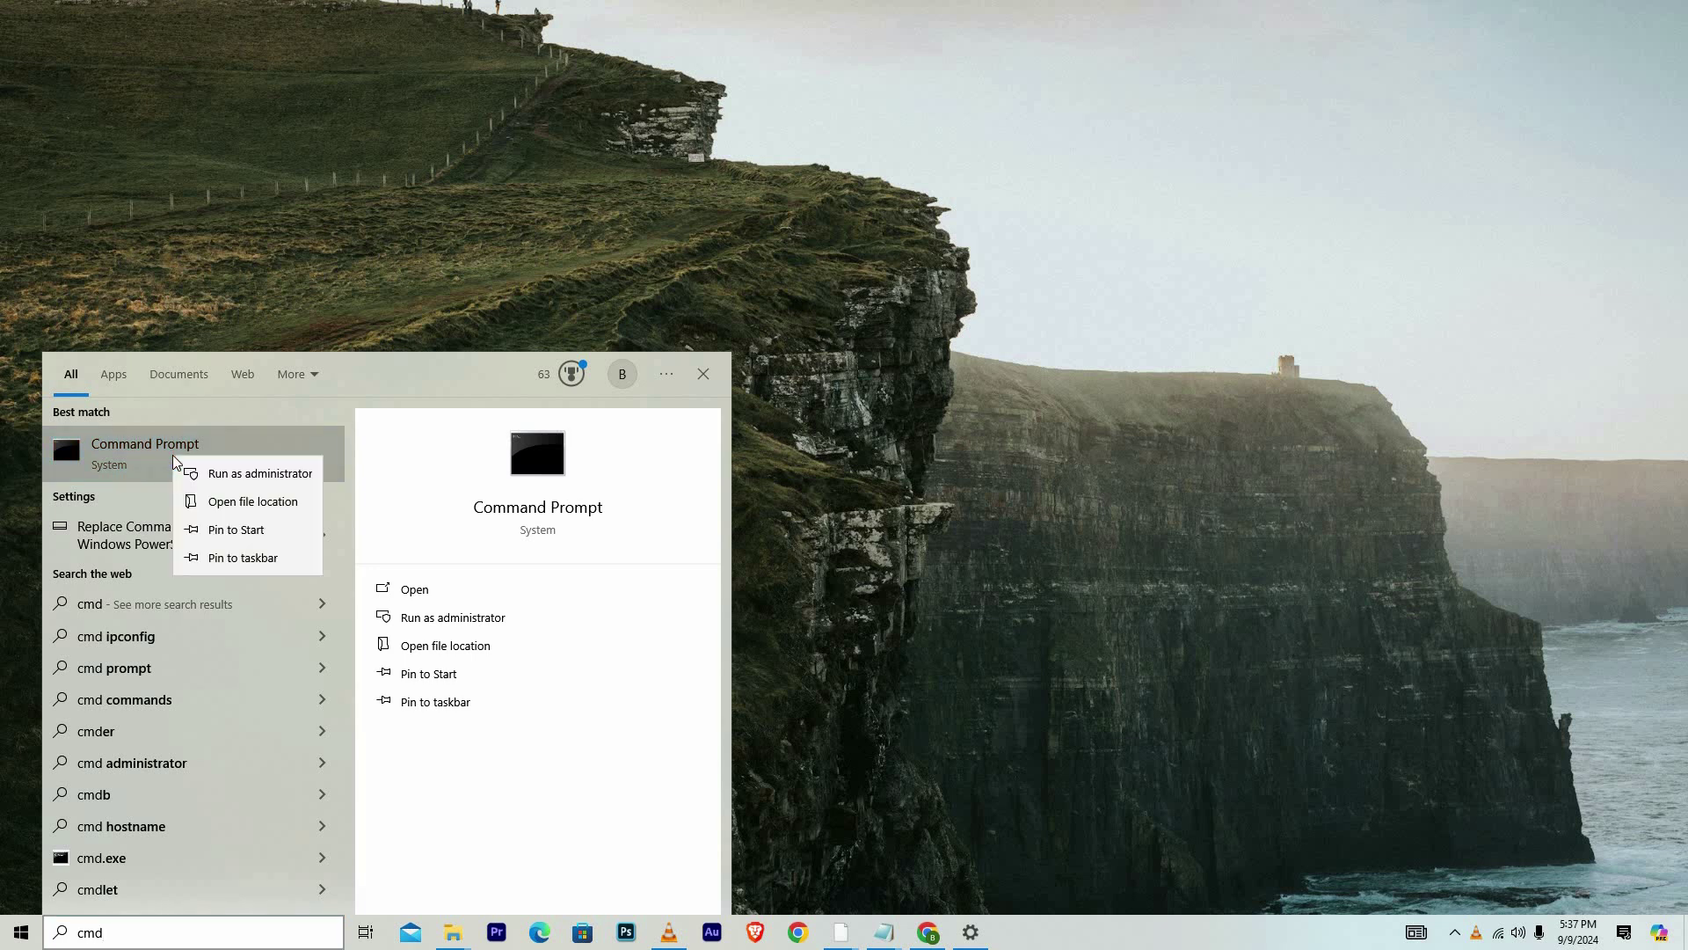
left_click(221, 473)
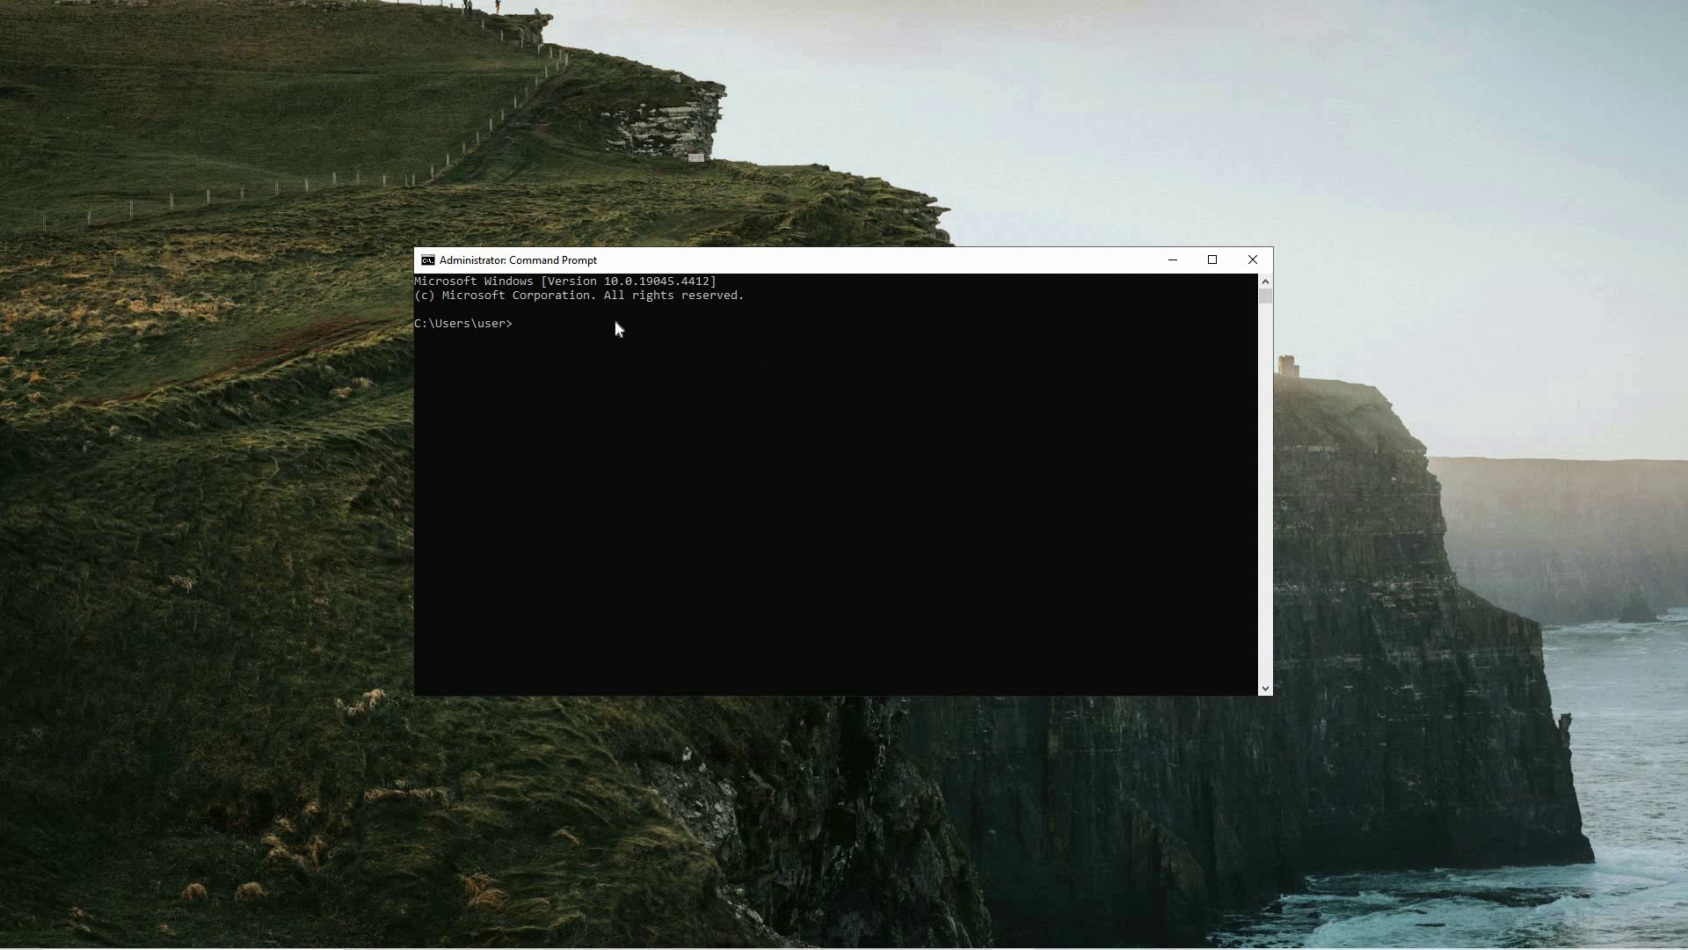
type("powercfg /hibernate")
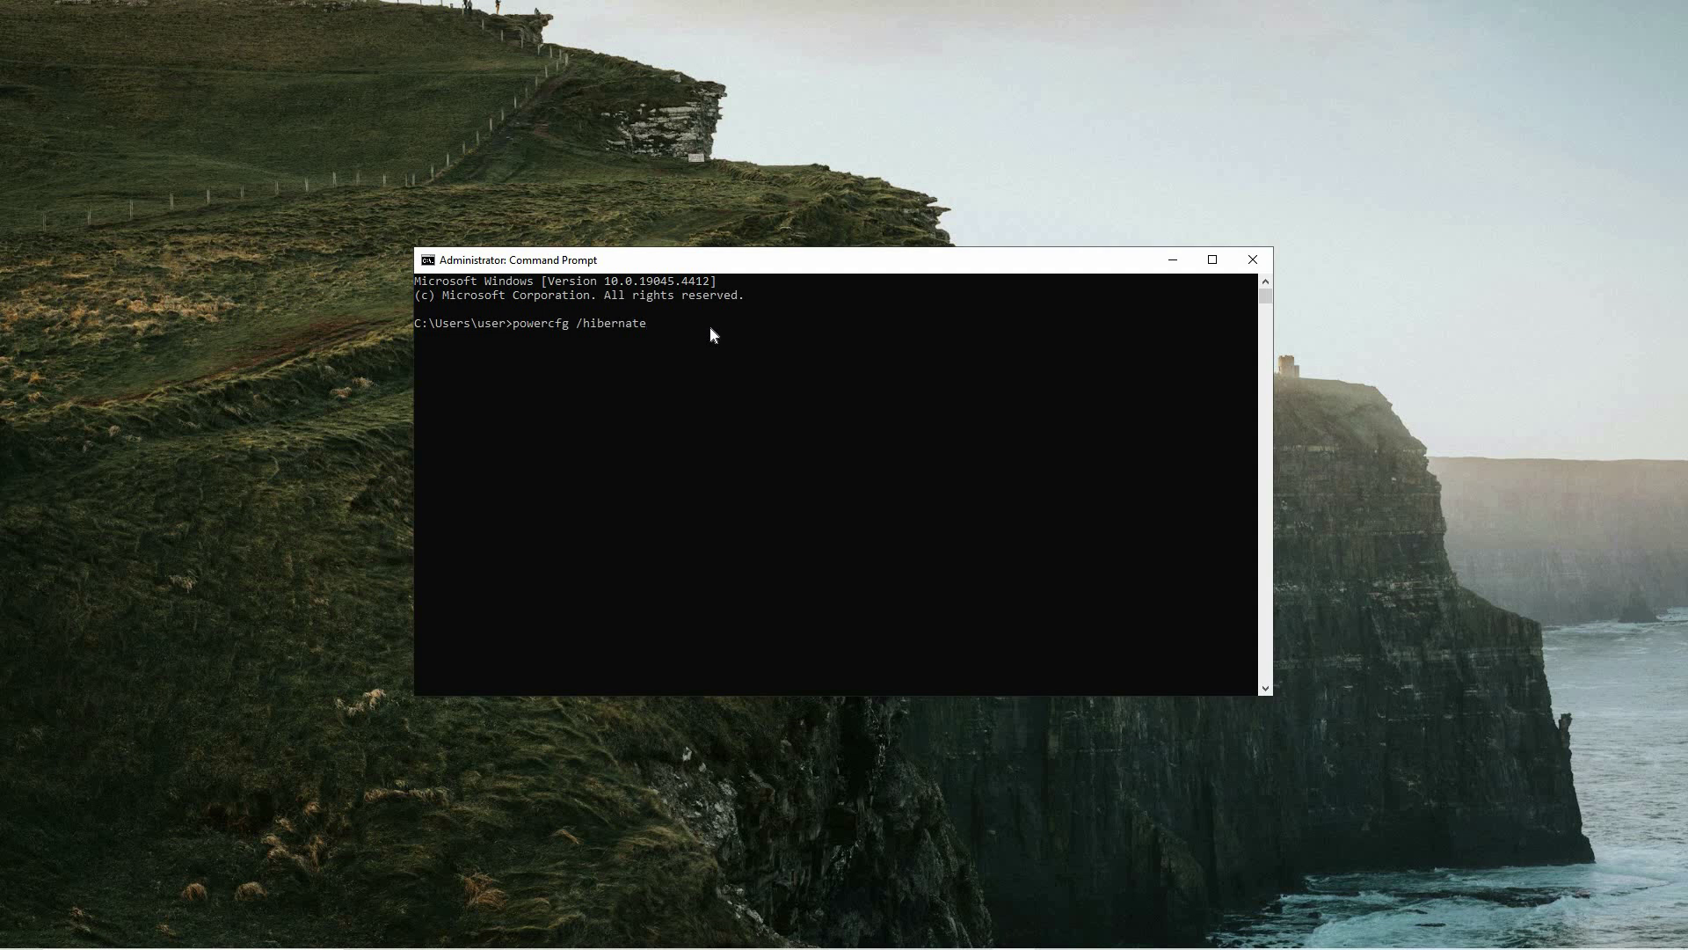